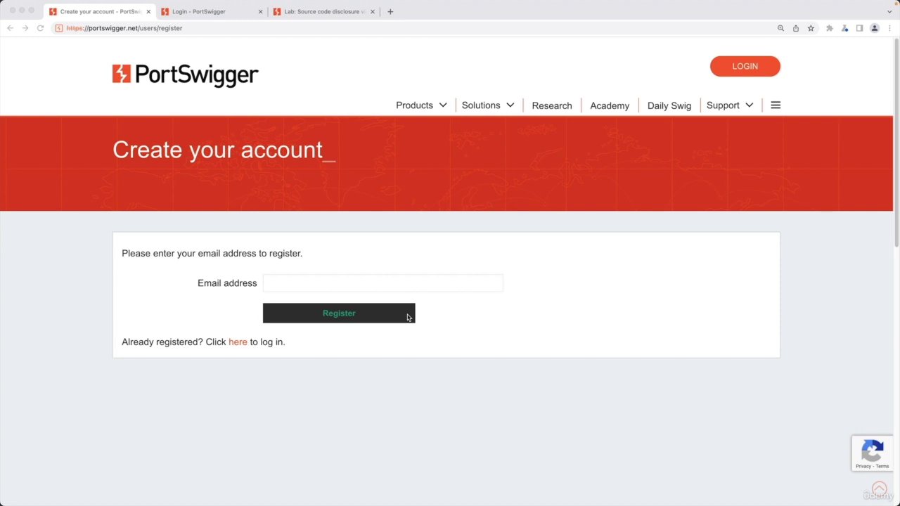
# Close the 'Create your account' tab so the PortSwigger login page is showing.
pyautogui.press('super+w')
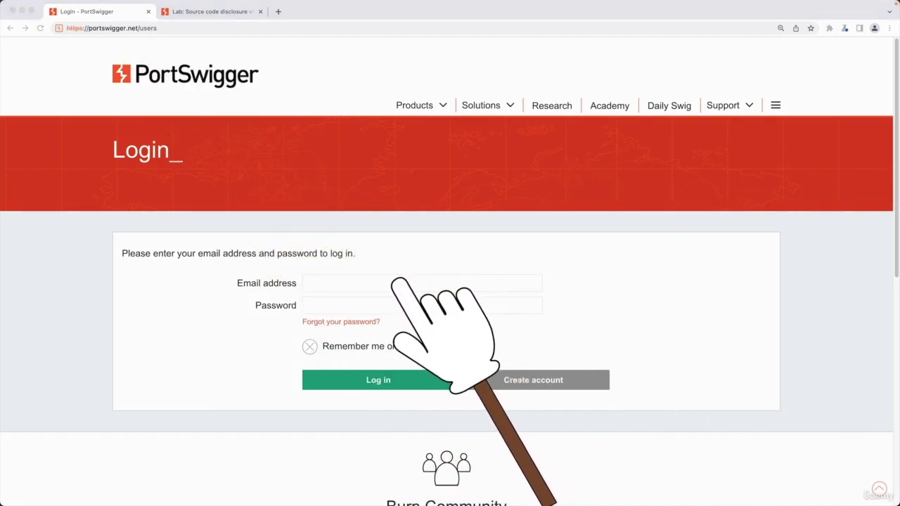
# Log in with the account e-mail address and the pasted account password.
pyautogui.click(422, 283)
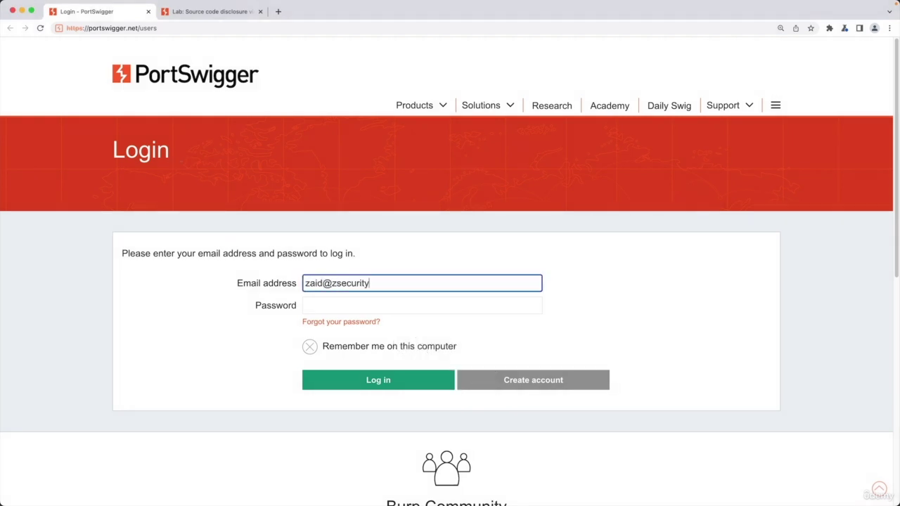
pyautogui.press('Tab')
pyautogui.press('super+v')
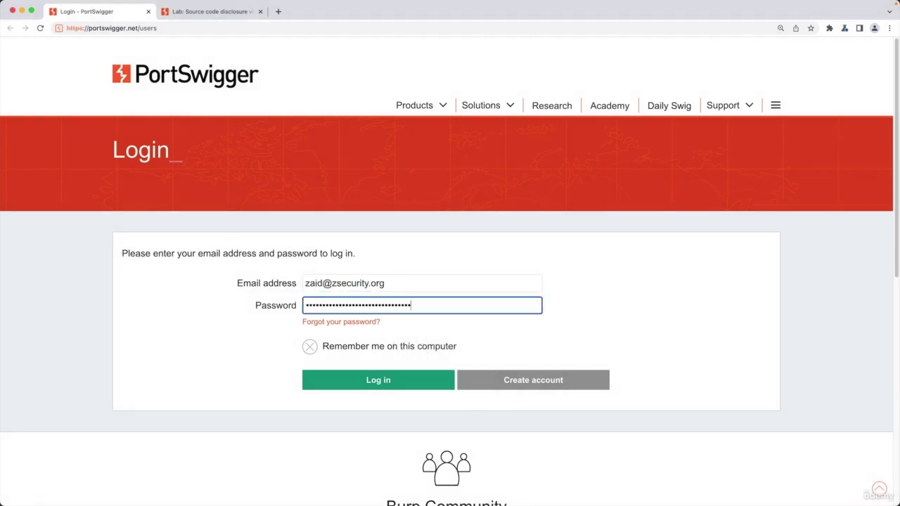
pyautogui.click(410, 378)
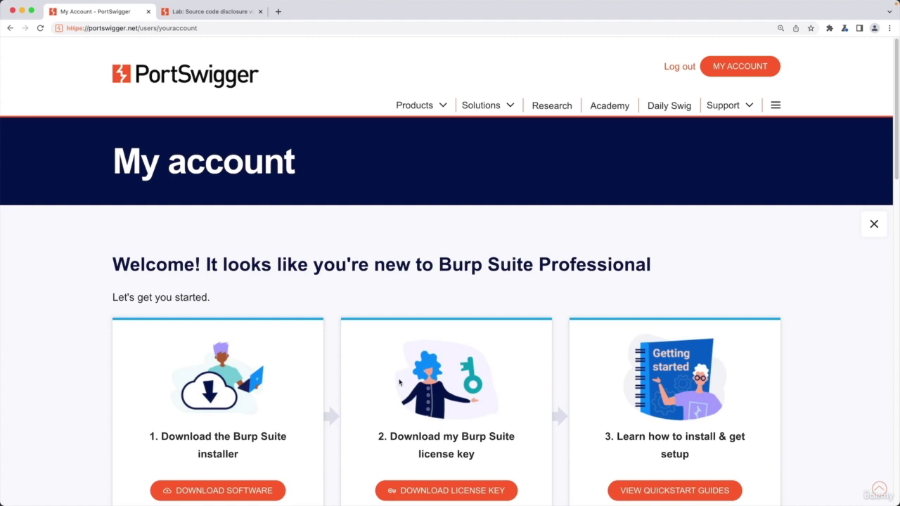
# Close the My account tab to return to the 'Source code disclosure via backup files' lab.
pyautogui.press('super+w')
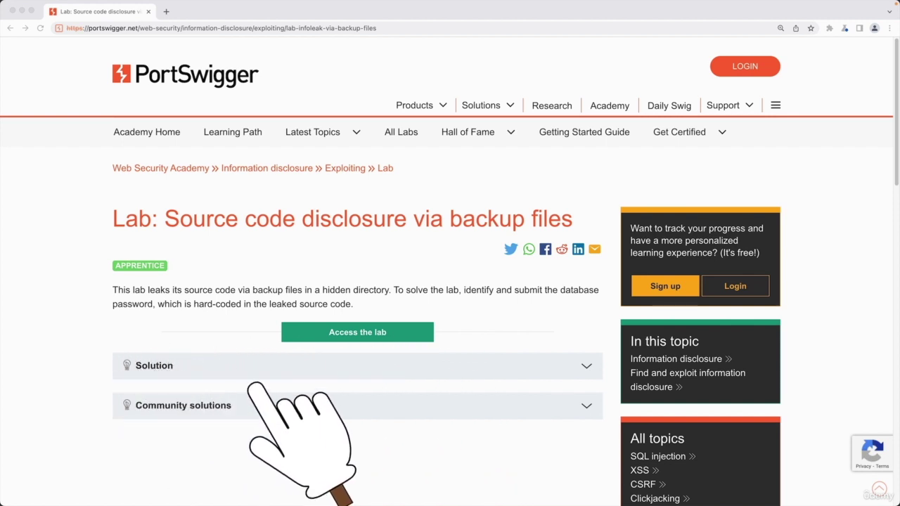
# Expand the lab's Solution section and read through its steps.
pyautogui.click(167, 371)
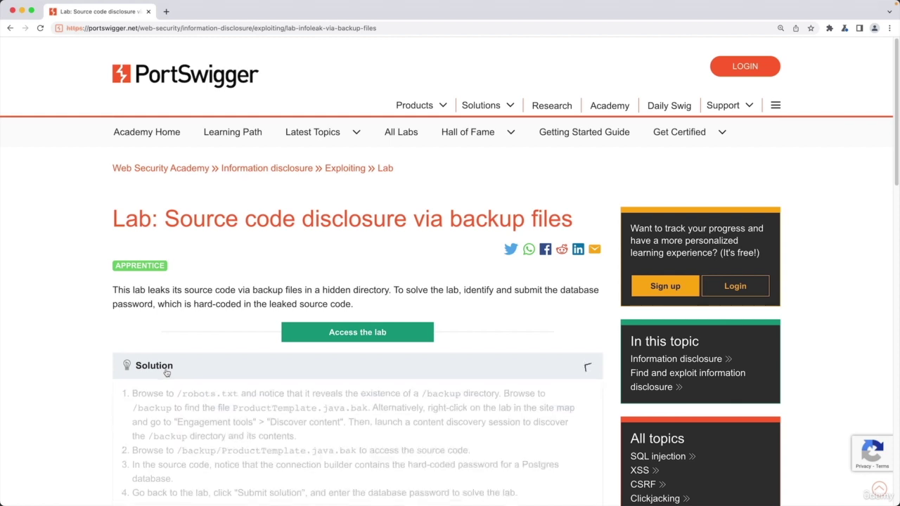
pyautogui.scroll(-2, 167, 373)
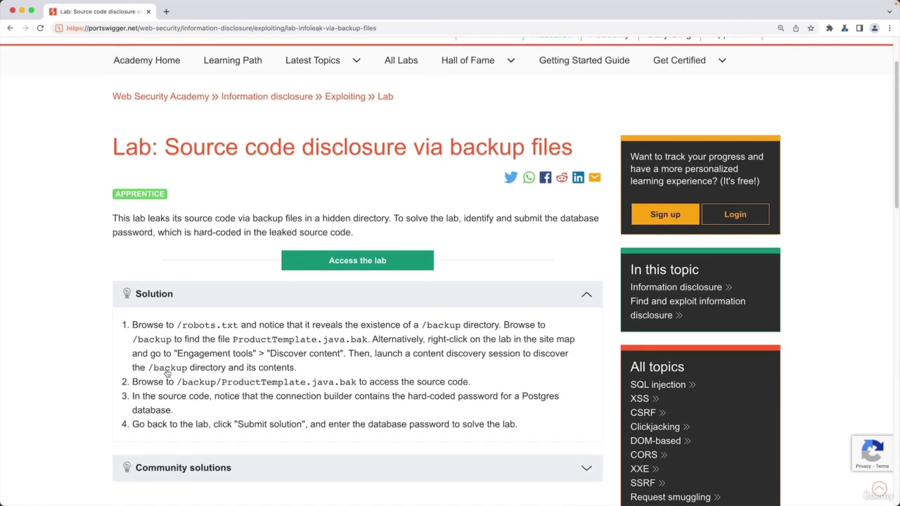
pyautogui.scroll(-1, 224, 322)
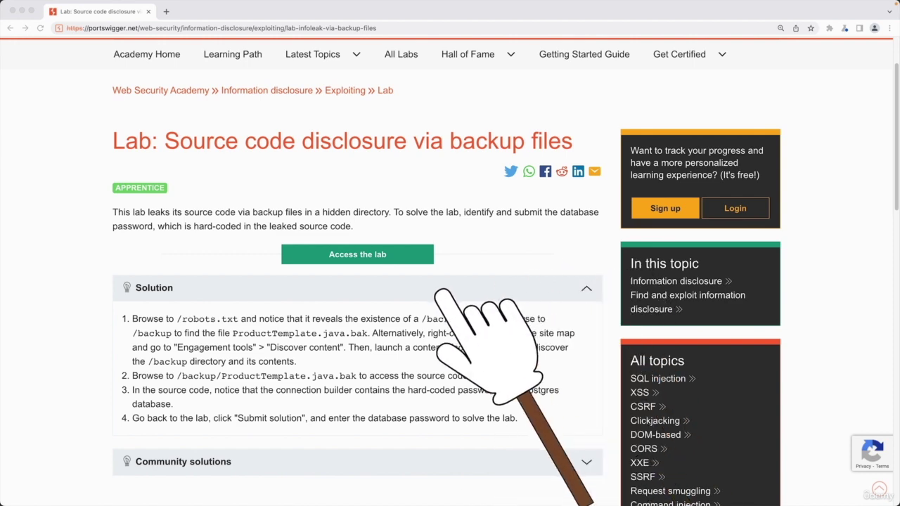
pyautogui.scroll(-3, 258, 368)
# Show the Community solutions, hide them again, and return to the top of the solution.
pyautogui.click(224, 375)
pyautogui.scroll(-1, 232, 383)
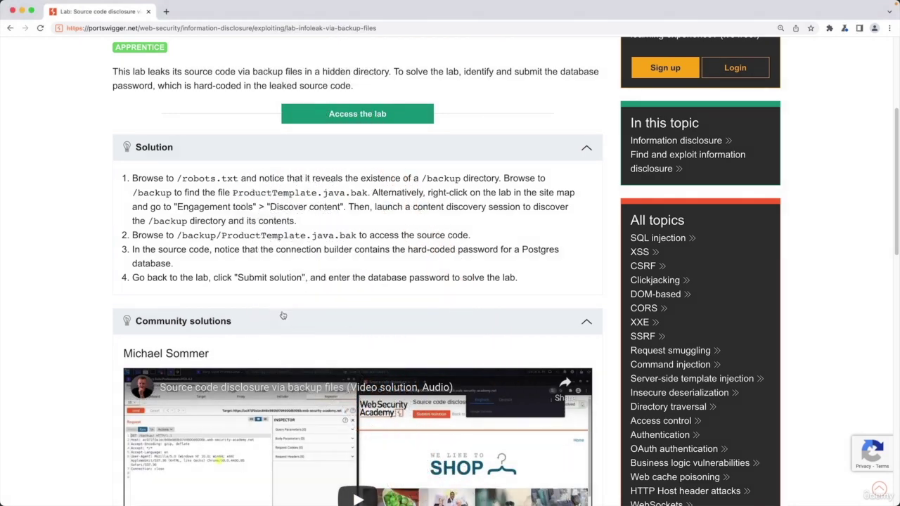
pyautogui.click(281, 316)
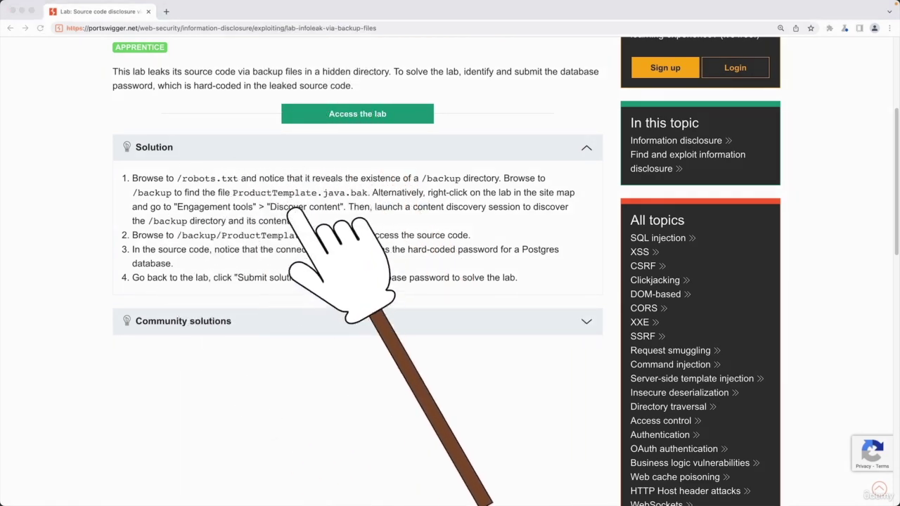
pyautogui.scroll(1, 245, 202)
pyautogui.scroll(1, 245, 202)
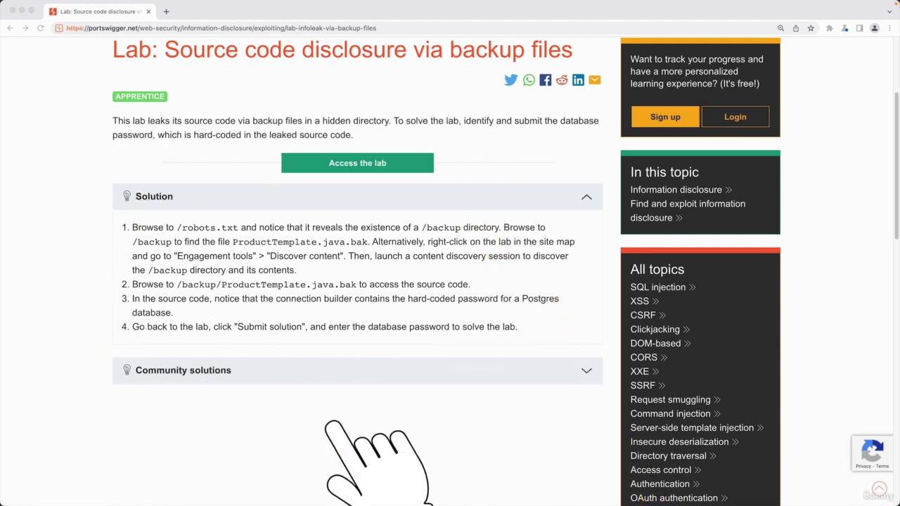
pyautogui.scroll(1, 384, 386)
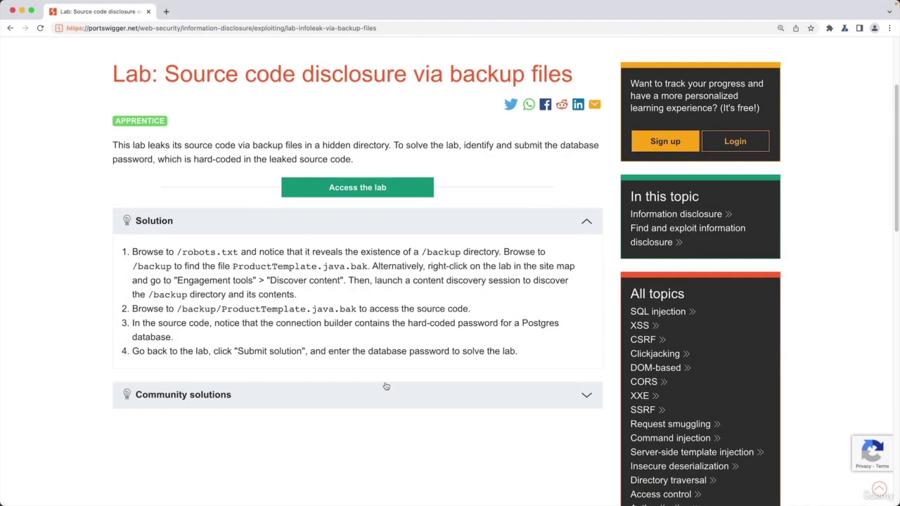
pyautogui.scroll(2, 386, 385)
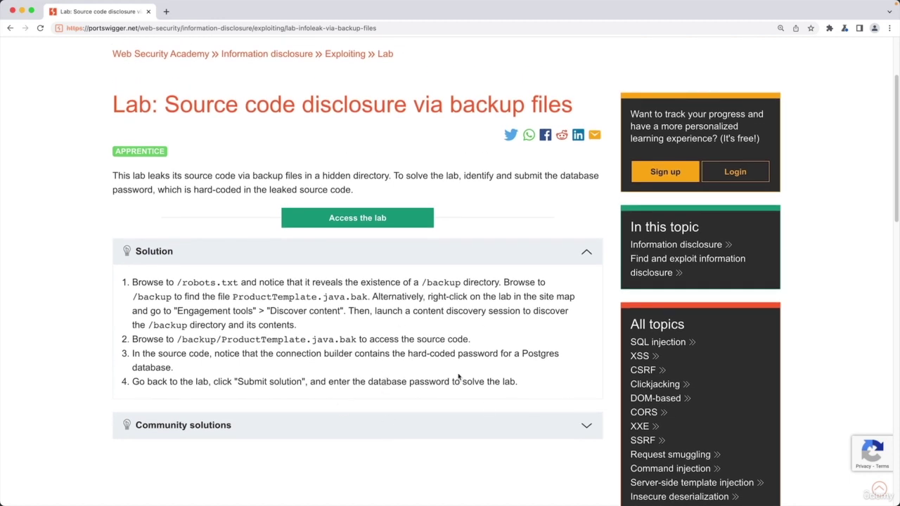
# Collapse the Solution, reload the lab page, and open 'Access the lab' in a new tab.
pyautogui.click(236, 260)
pyautogui.scroll(3, 537, 299)
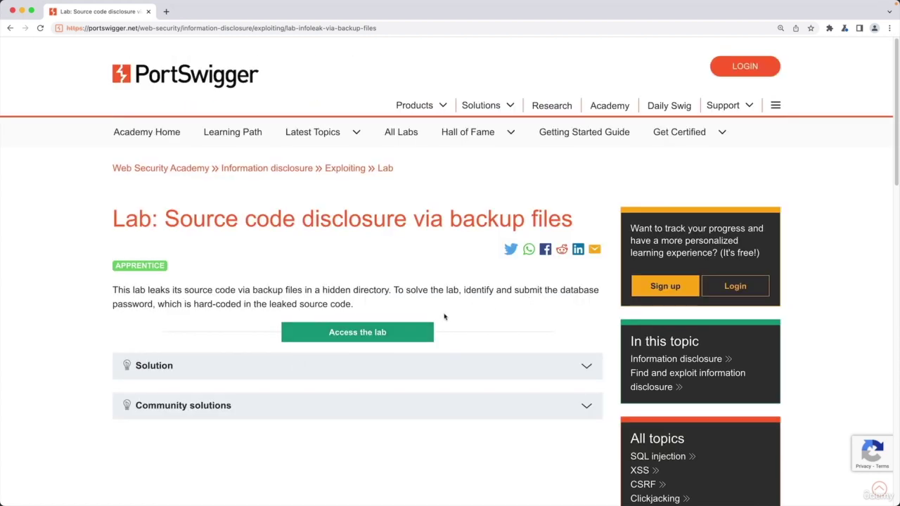
pyautogui.click(40, 28)
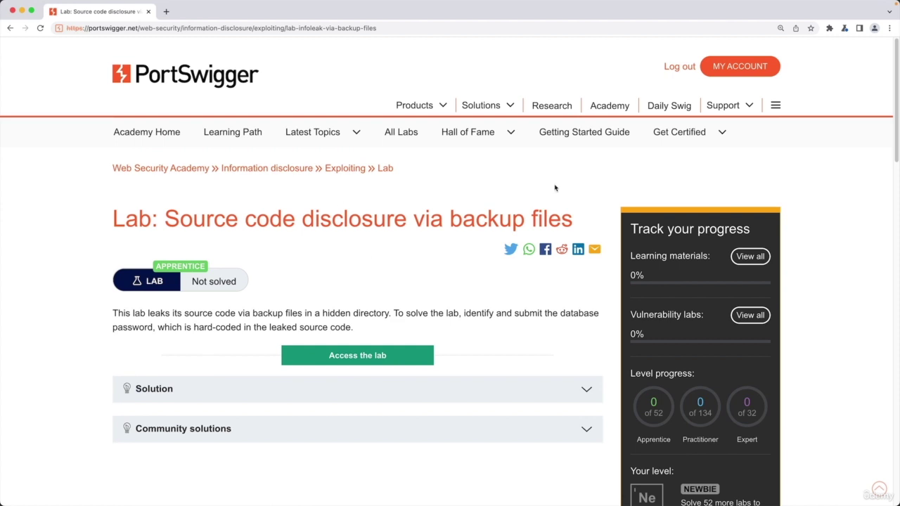
pyautogui.scroll(-1, 364, 316)
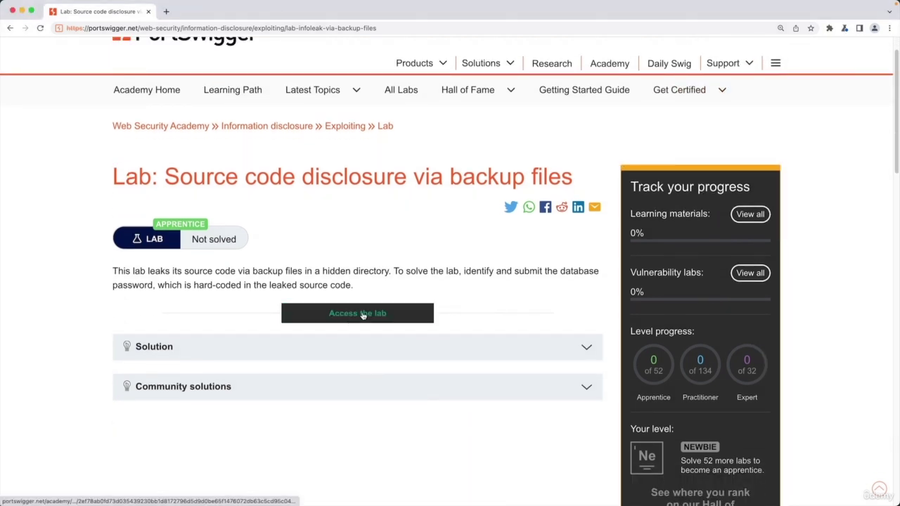
pyautogui.rightClick(363, 314)
pyautogui.click(372, 318)
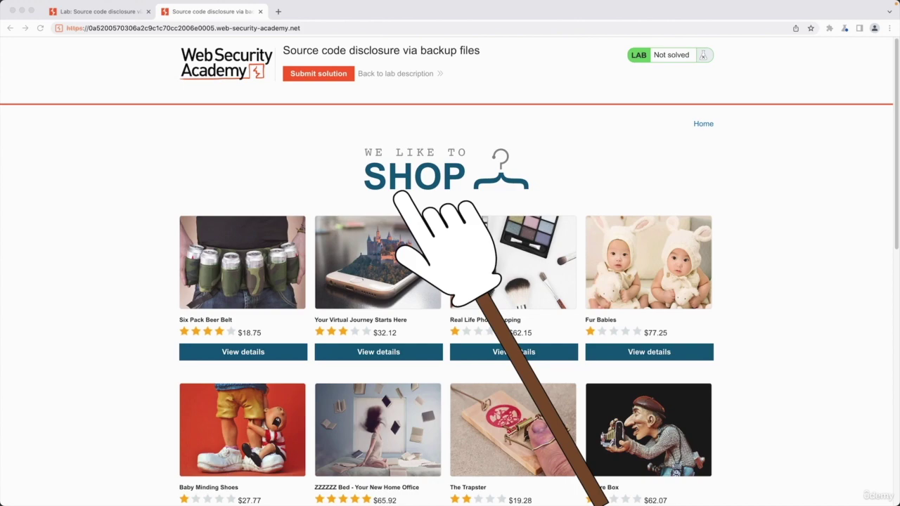
pyautogui.scroll(-6, 385, 294)
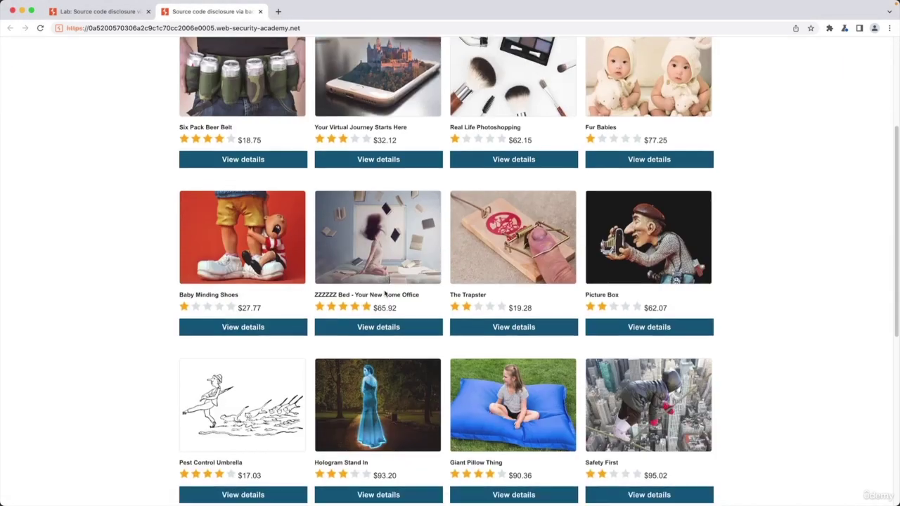
pyautogui.scroll(6, 384, 294)
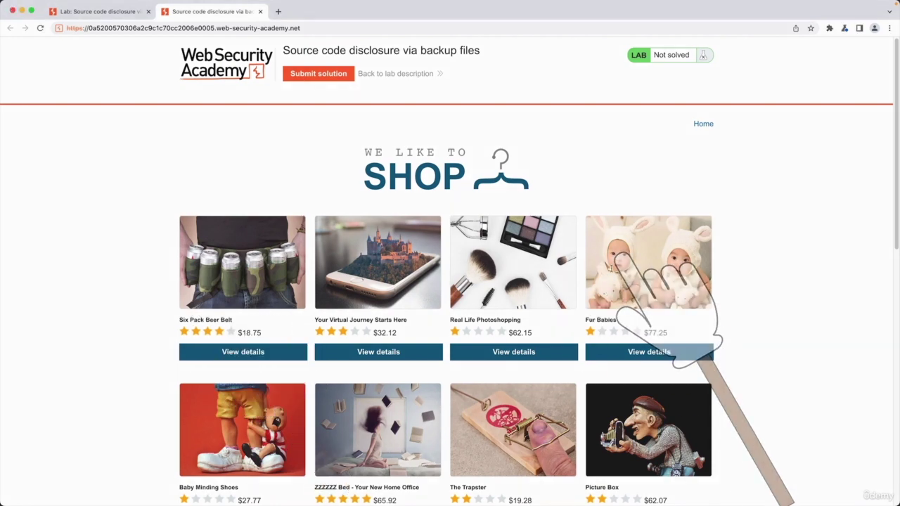
pyautogui.click(404, 354)
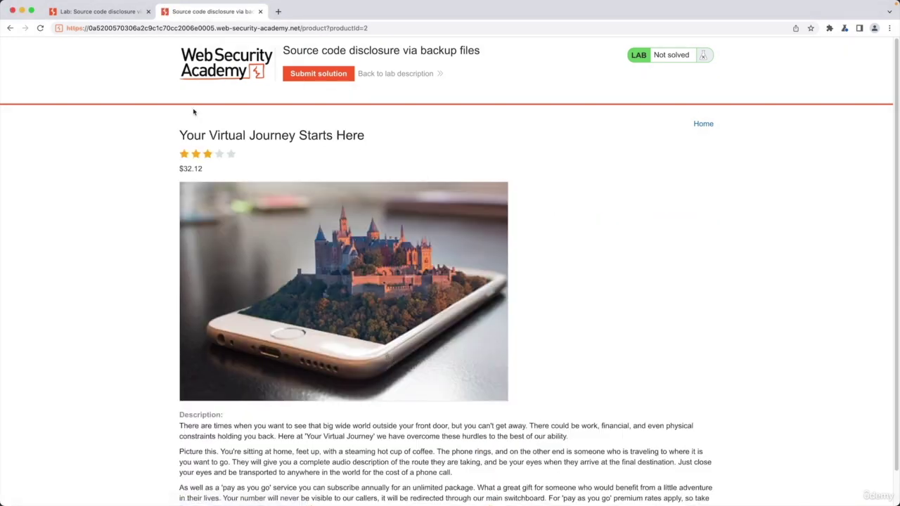
pyautogui.scroll(-1, 640, 492)
pyautogui.click(675, 487)
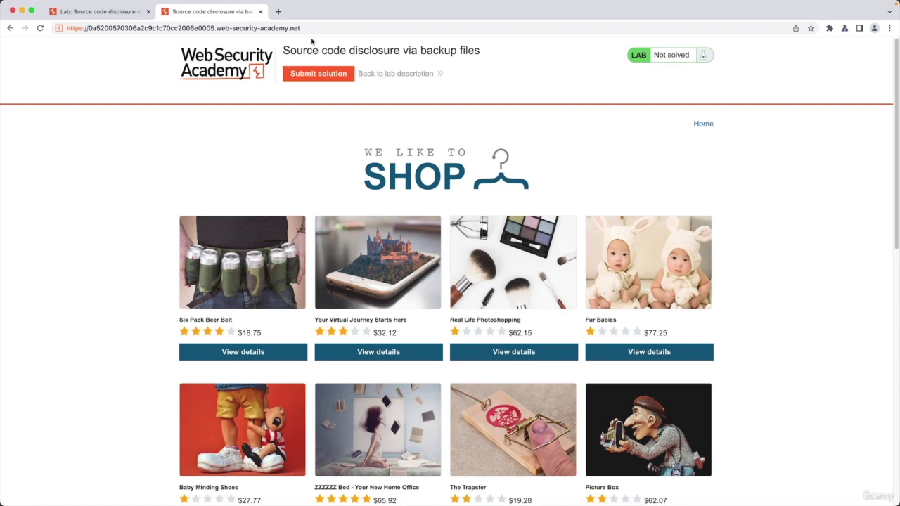
# Load /robots.txt on the lab shop's domain.
pyautogui.click(343, 28)
pyautogui.click(328, 29)
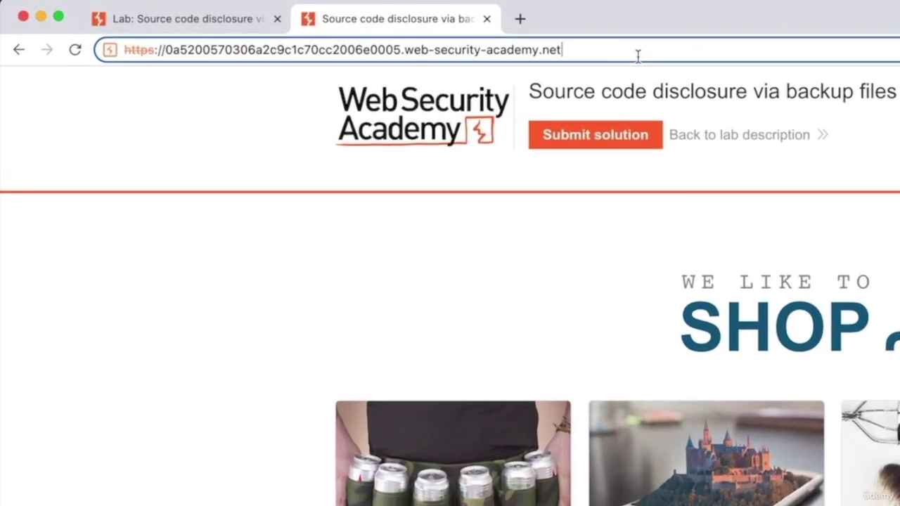
pyautogui.write('/')
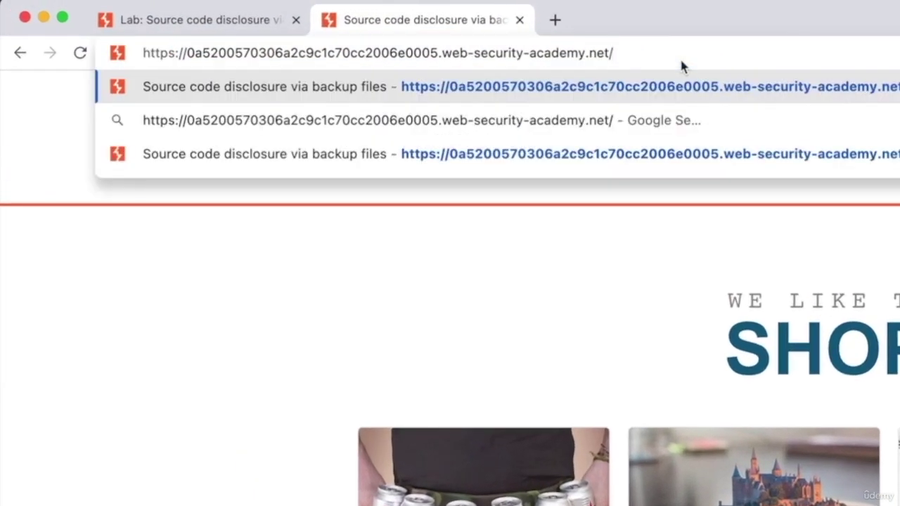
pyautogui.write('robots.')
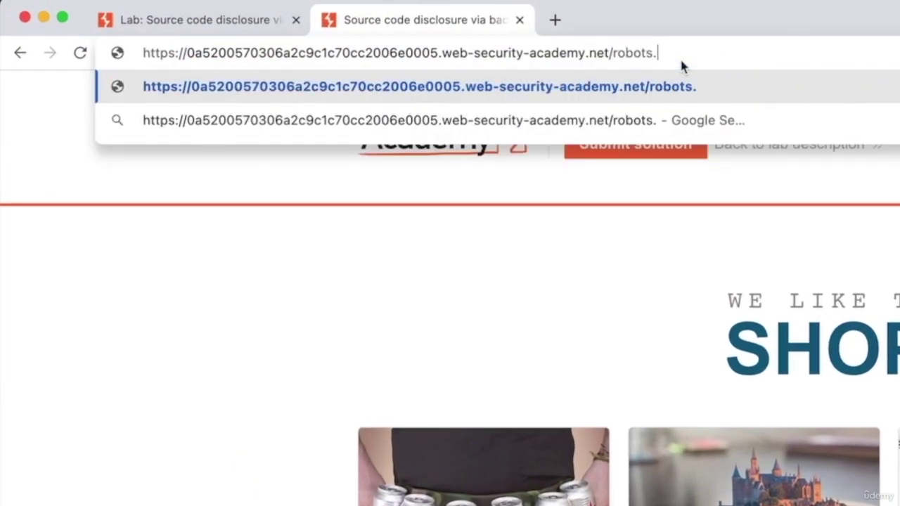
pyautogui.write('txt')
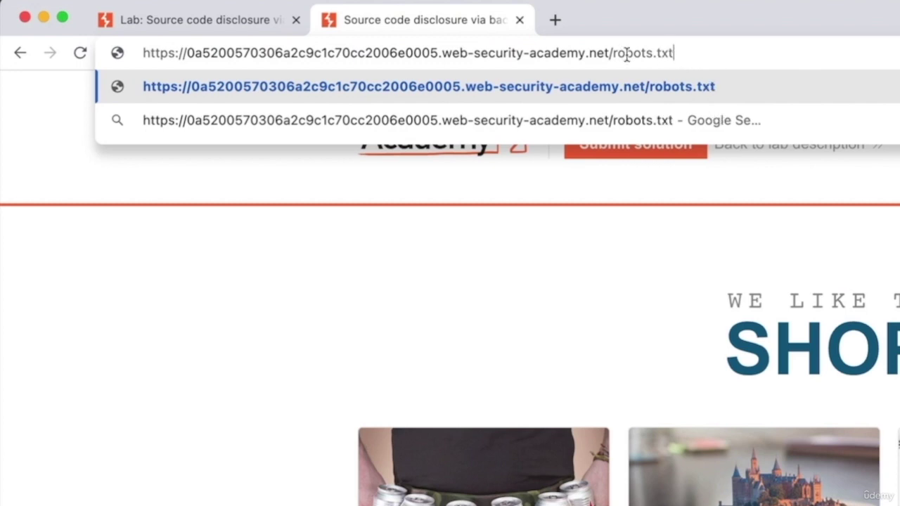
pyautogui.moveTo(612, 54); pyautogui.dragTo(695, 76)
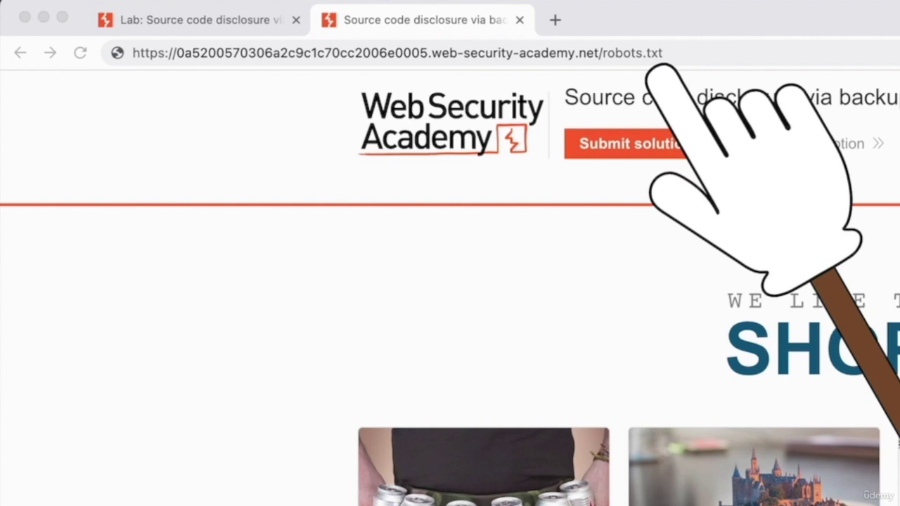
pyautogui.press('Return')
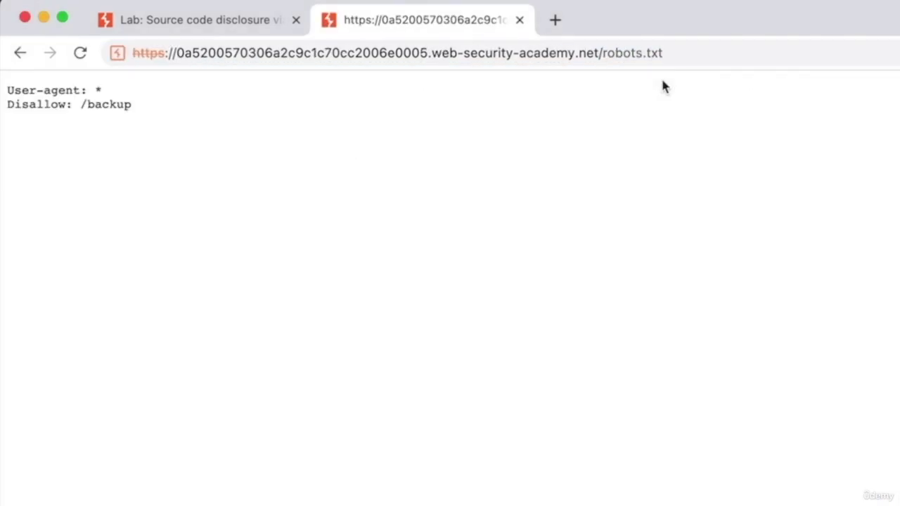
# Zoom in on the robots.txt page to read its 'Disallow: /backup' rule.
pyautogui.press('super+equal')
pyautogui.press('super+equal')
pyautogui.press('super+equal')
pyautogui.press('super+equal')
pyautogui.press('super+equal')
pyautogui.press('super+equal')
pyautogui.press('super+equal')
pyautogui.press('super+equal')
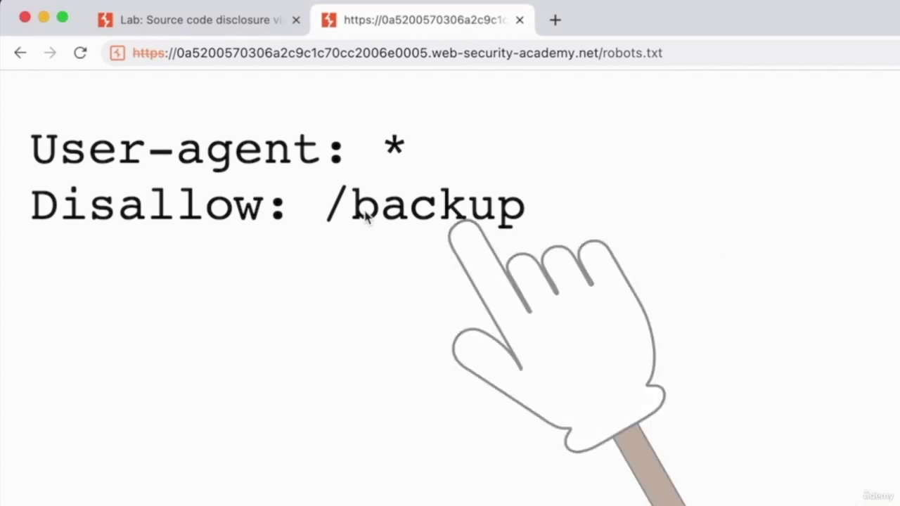
# Replace robots.txt with backup in the URL to load the /backup directory listing.
pyautogui.doubleClick(388, 197)
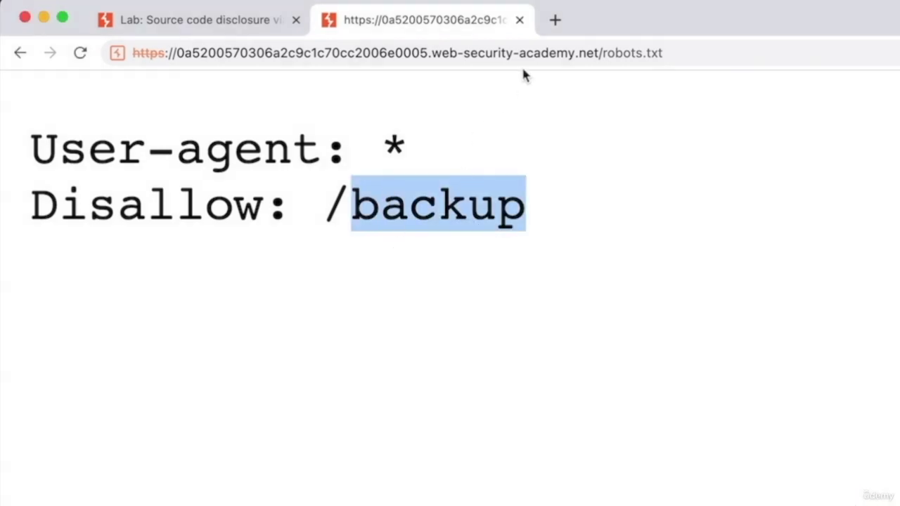
pyautogui.doubleClick(611, 53)
pyautogui.moveTo(610, 56); pyautogui.dragTo(819, 54)
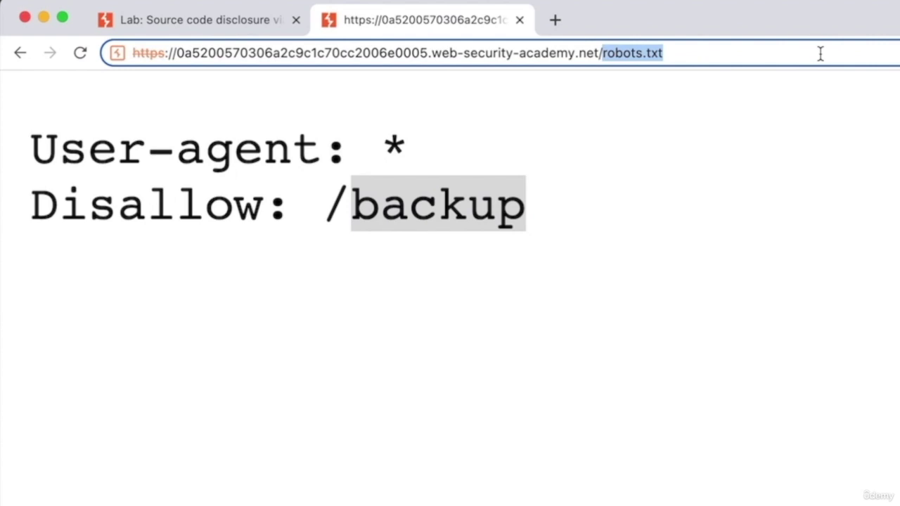
pyautogui.write('backup')
pyautogui.press('Return')
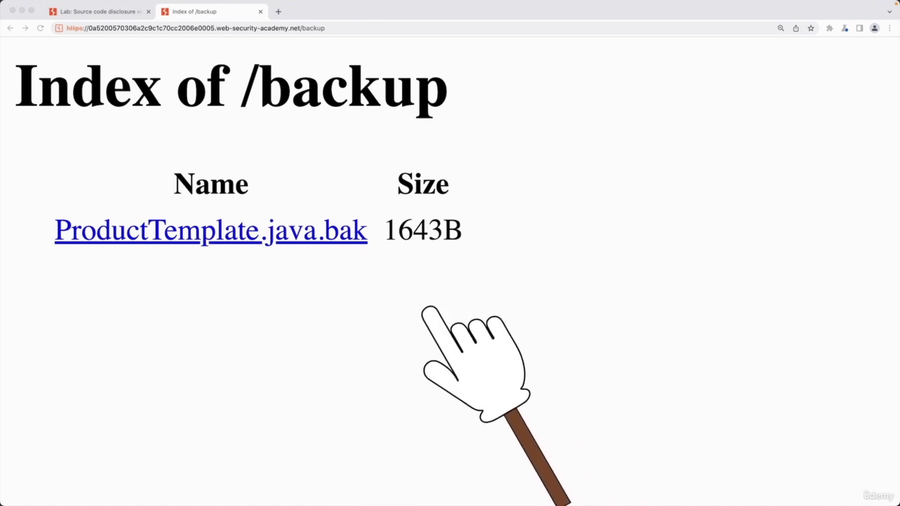
# Open ProductTemplate.java.bak, zoom out, and scroll through its Java source code.
pyautogui.click(333, 240)
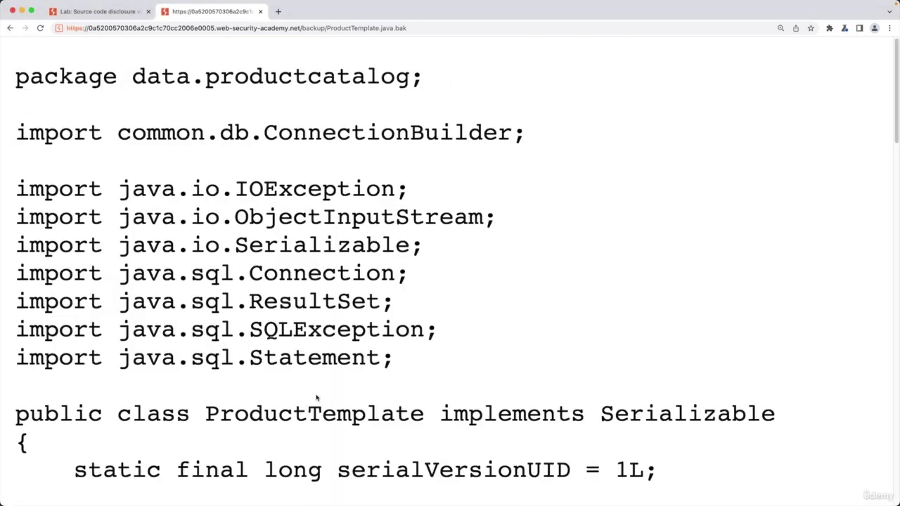
pyautogui.press('super+minus')
pyautogui.press('super+minus')
pyautogui.press('super+minus')
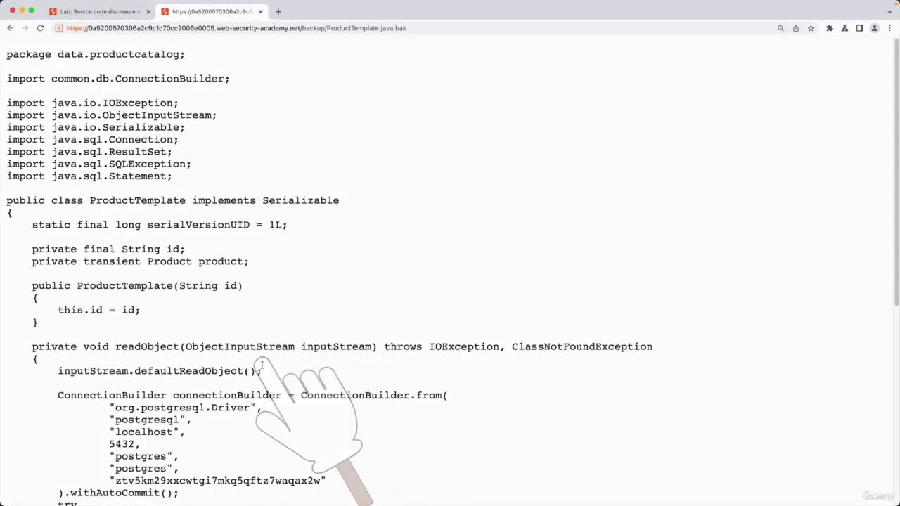
pyautogui.scroll(-10, 262, 365)
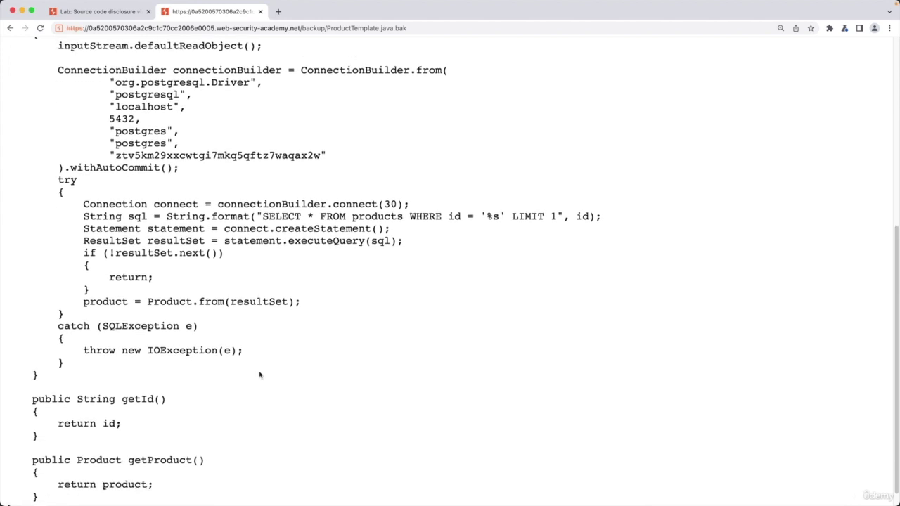
pyautogui.scroll(10, 260, 375)
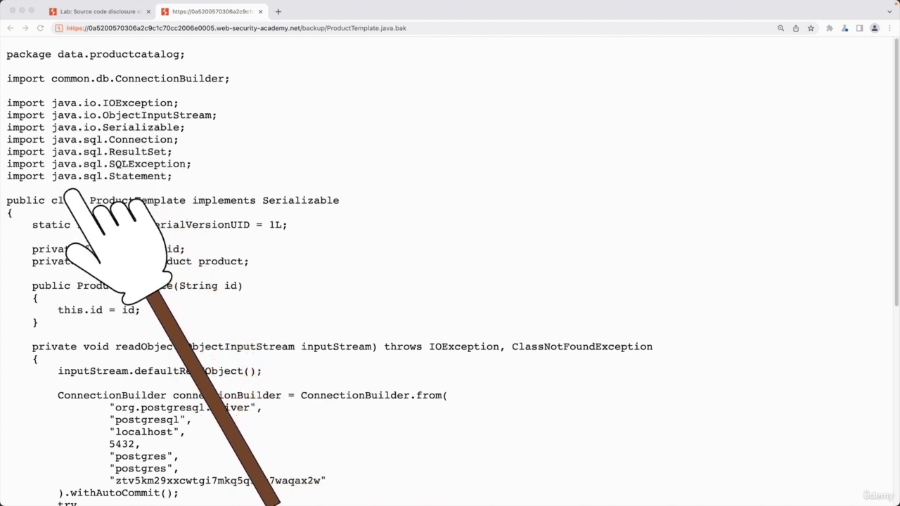
pyautogui.scroll(-3, 192, 385)
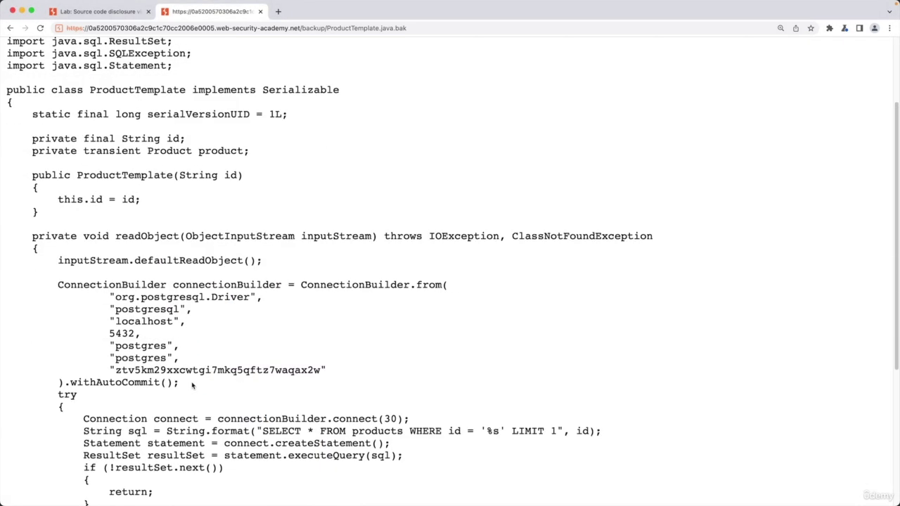
pyautogui.scroll(1, 309, 219)
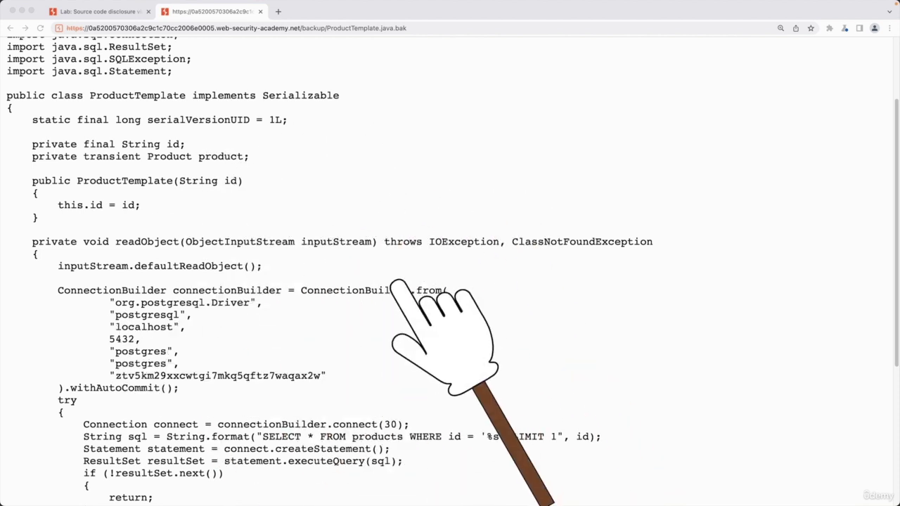
pyautogui.scroll(2, 398, 284)
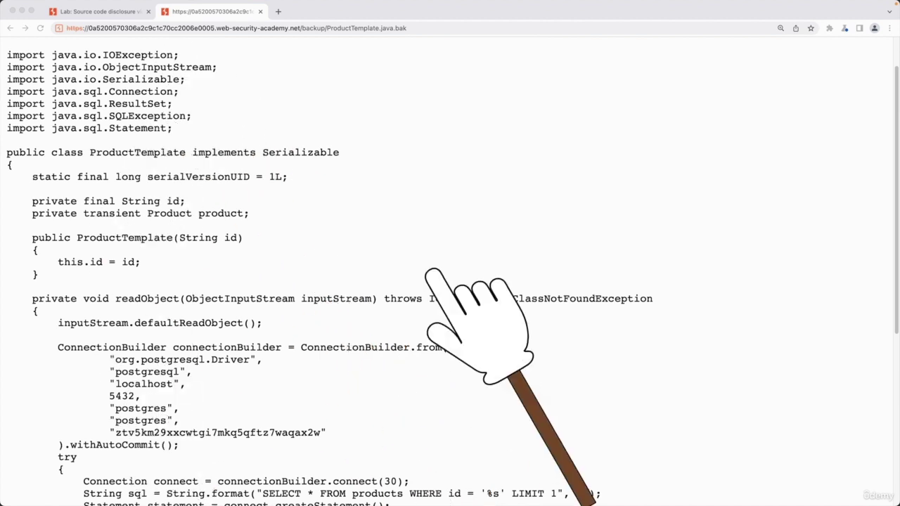
pyautogui.click(288, 67)
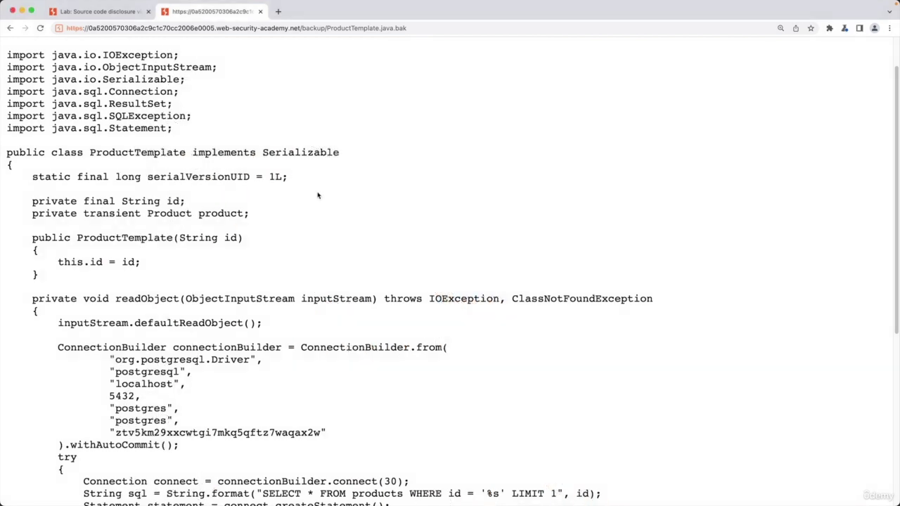
pyautogui.scroll(-2, 318, 195)
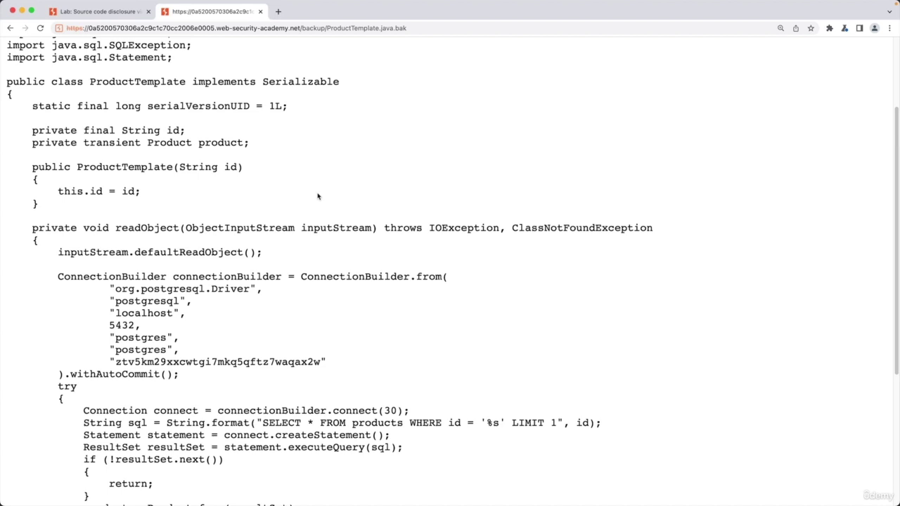
pyautogui.scroll(-6, 318, 197)
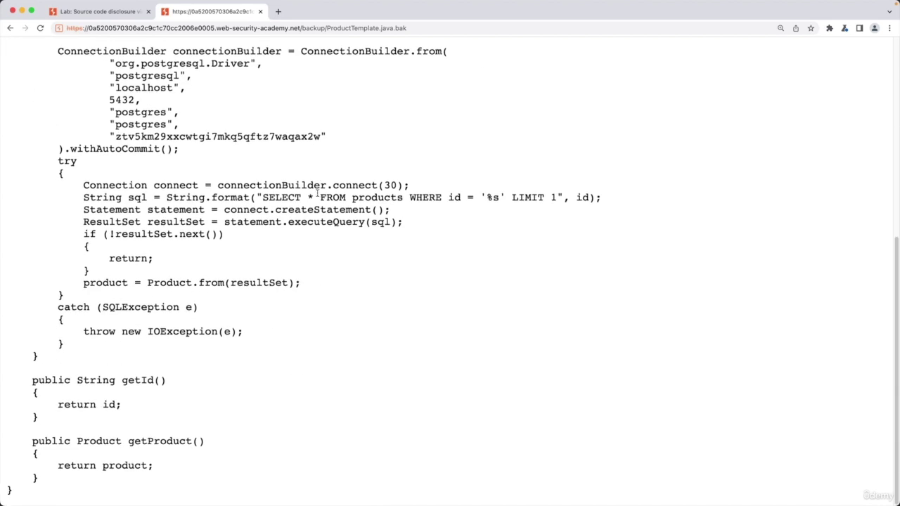
pyautogui.scroll(3, 318, 196)
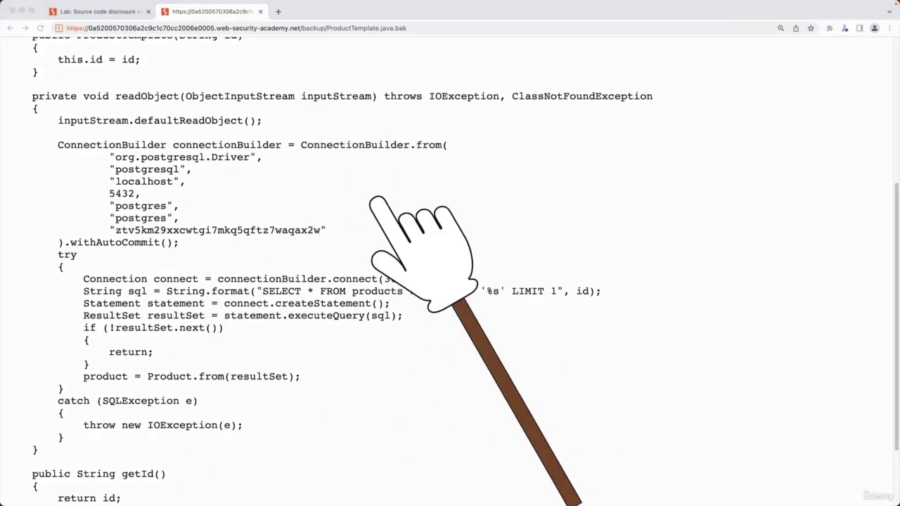
pyautogui.click(254, 274)
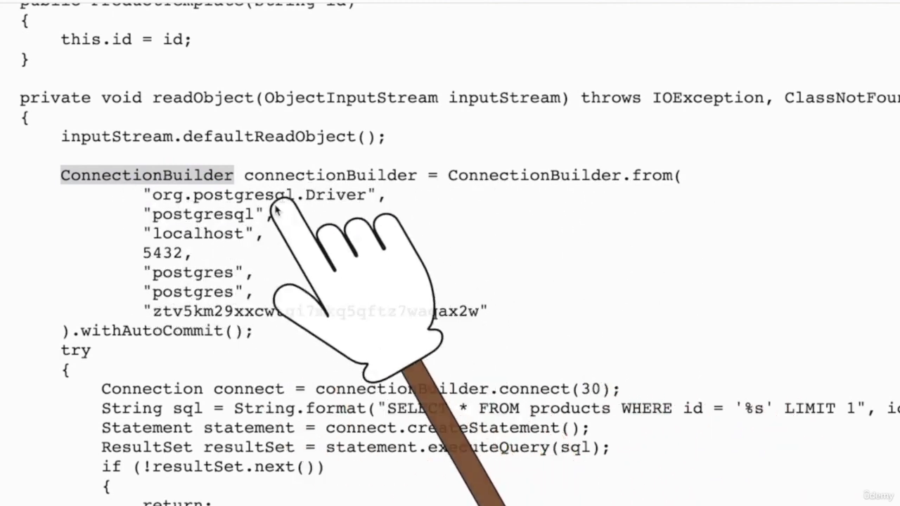
pyautogui.moveTo(134, 200); pyautogui.dragTo(504, 313)
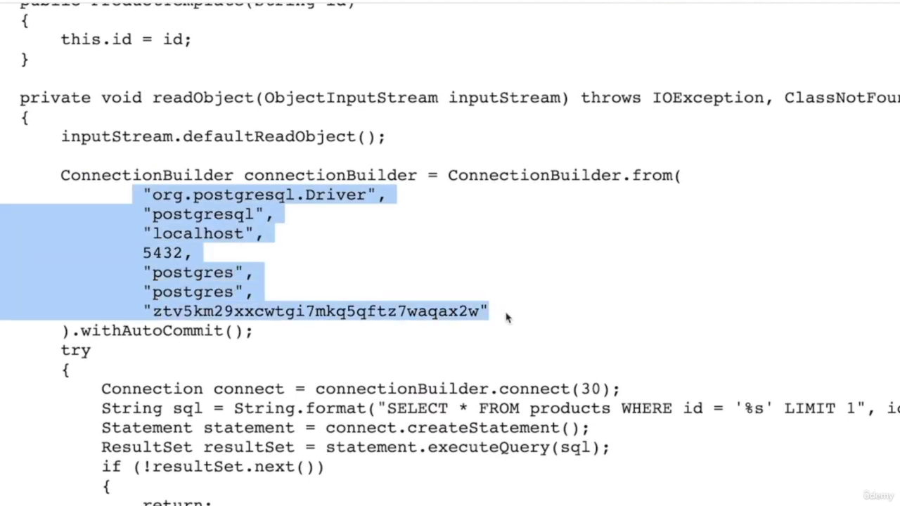
pyautogui.click(506, 318)
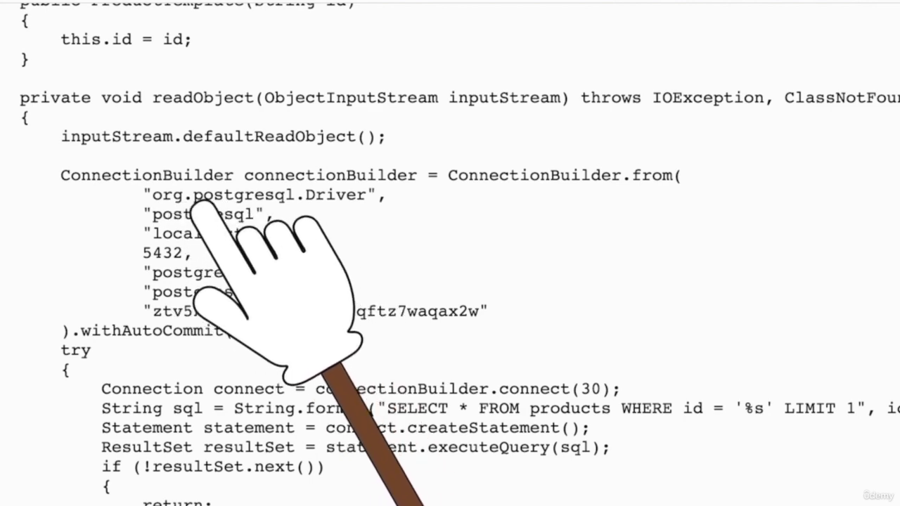
pyautogui.doubleClick(182, 162)
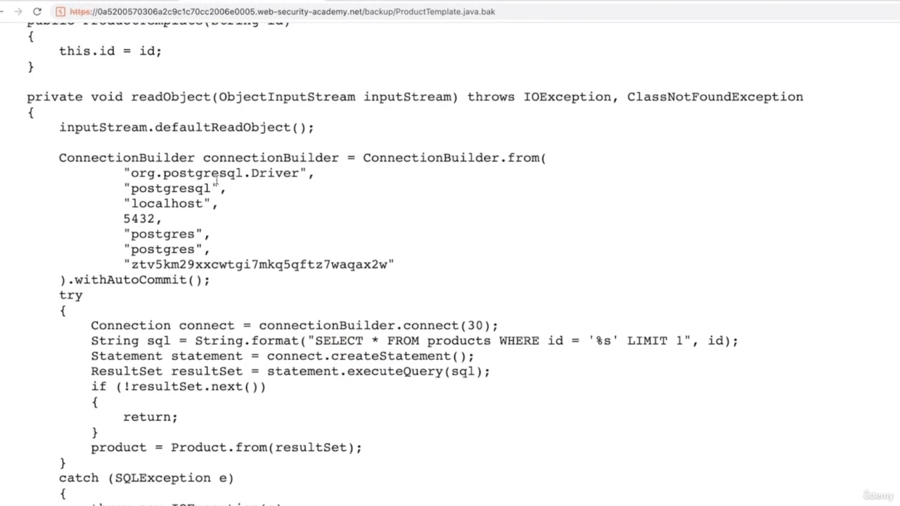
# Run a Google search for the selected word 'postgresql' and agree to the cookie notice.
pyautogui.rightClick(183, 164)
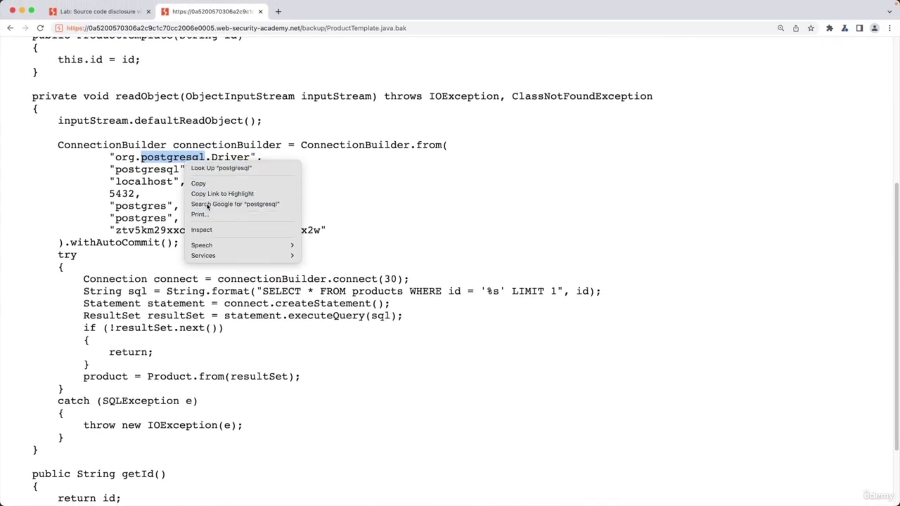
pyautogui.click(208, 204)
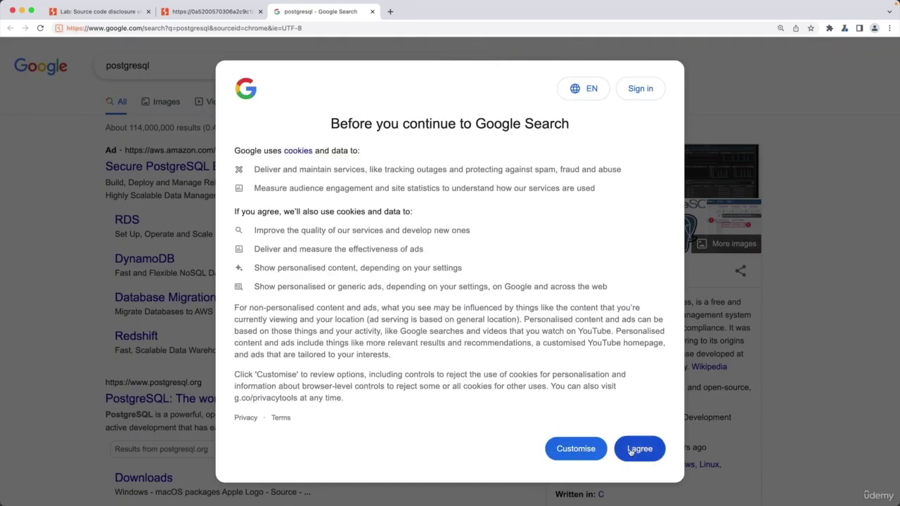
pyautogui.click(631, 451)
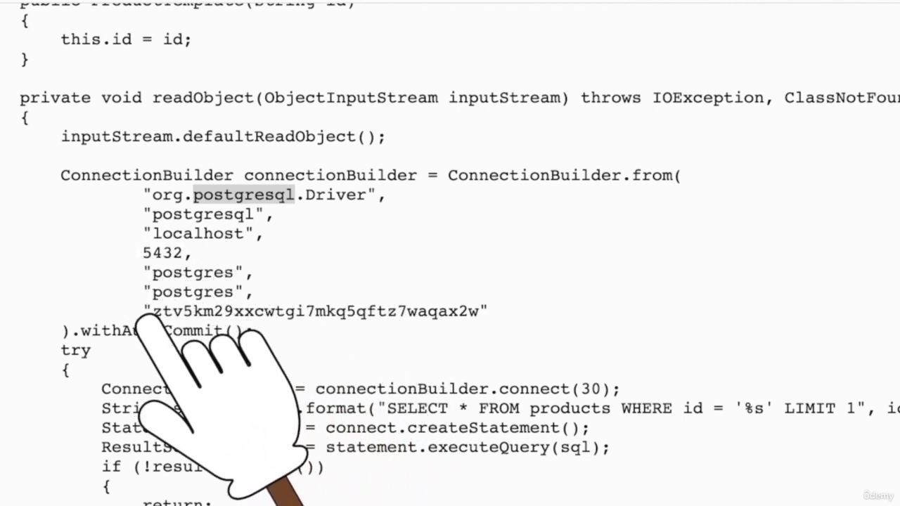
# Select the hard-coded database password ending the ConnectionBuilder arguments in ProductTemplate.java.bak.
pyautogui.moveTo(167, 311); pyautogui.dragTo(399, 312)
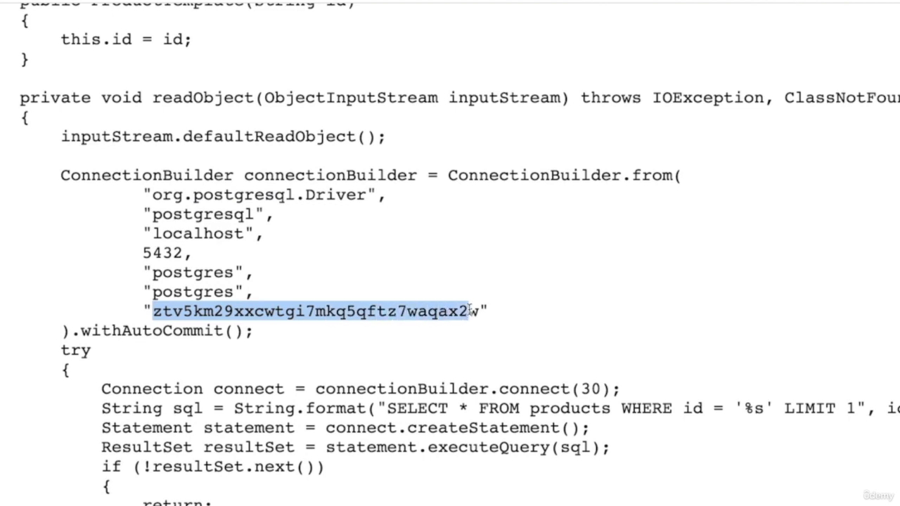